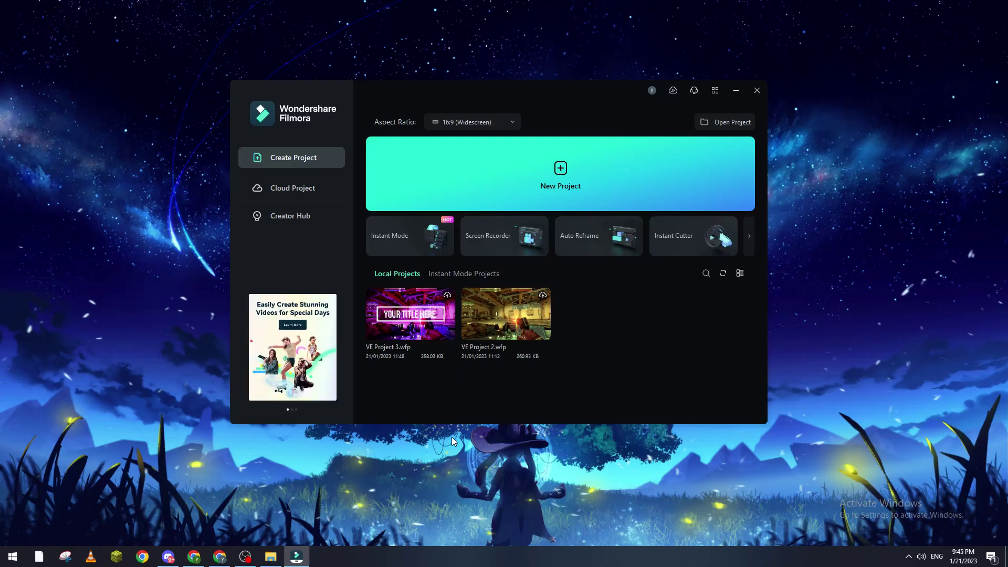
- Keep the 16:9 aspect ratio and start a new blank project
drag(638, 90, 650, 89)
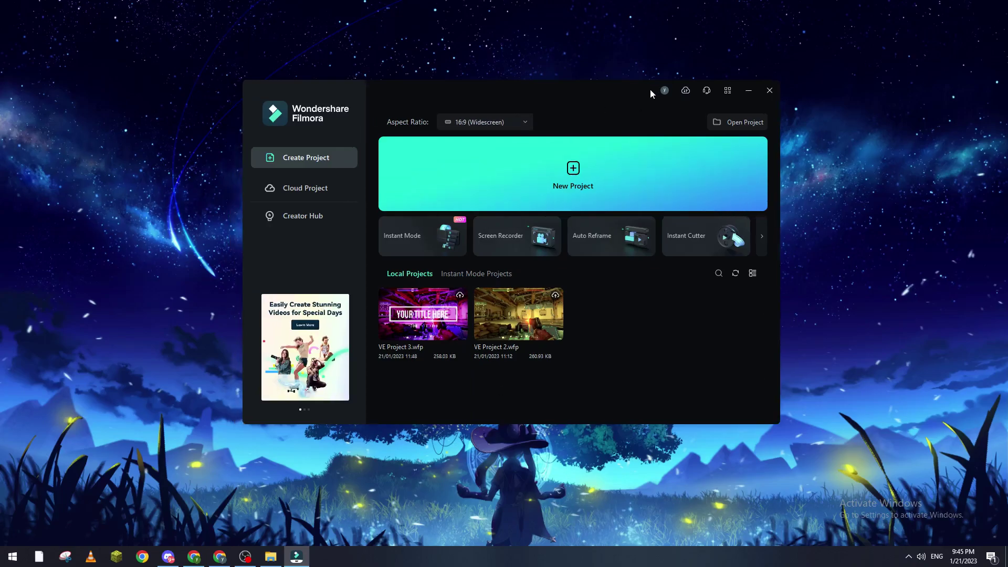
click(663, 91)
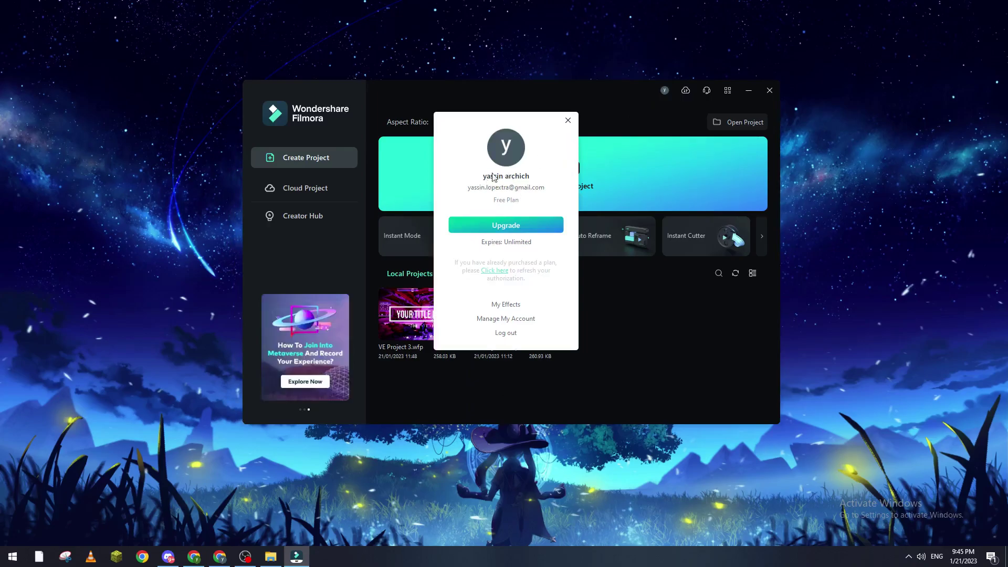
click(569, 121)
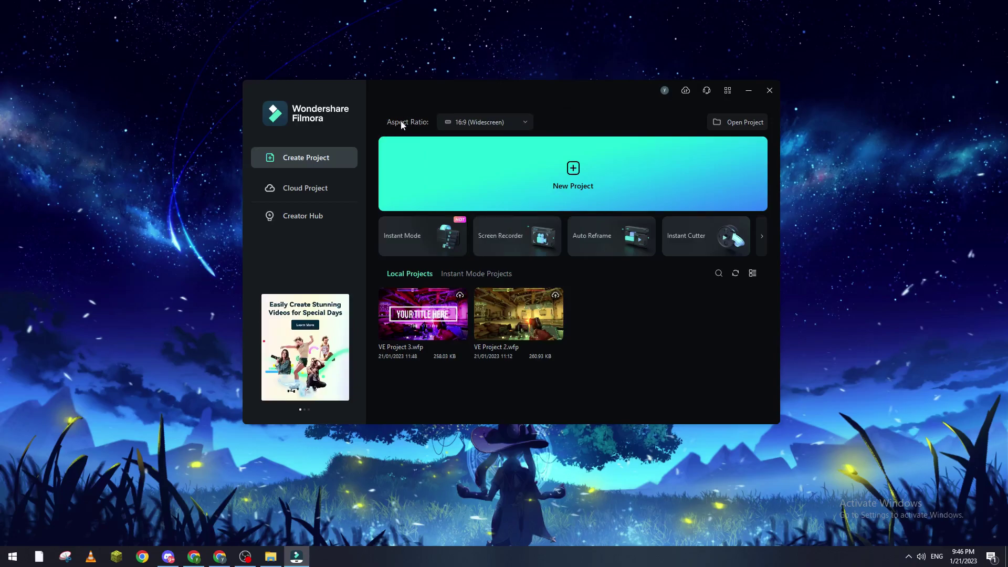
click(465, 126)
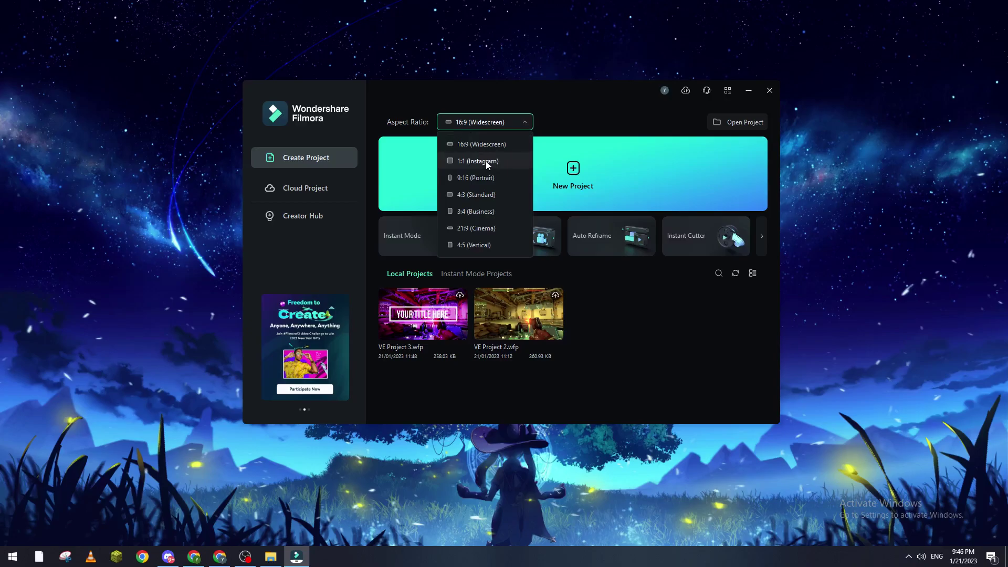
click(466, 123)
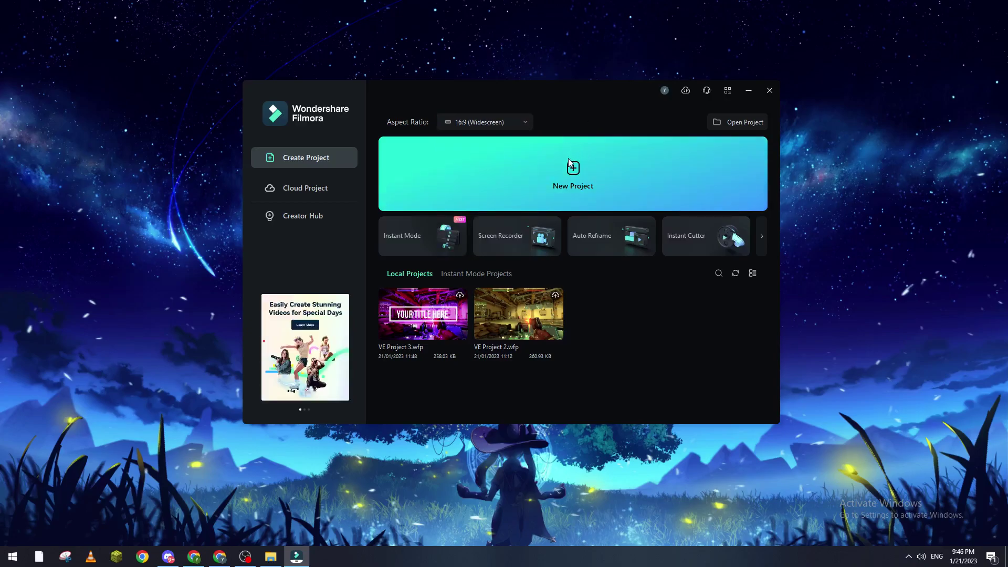
click(593, 196)
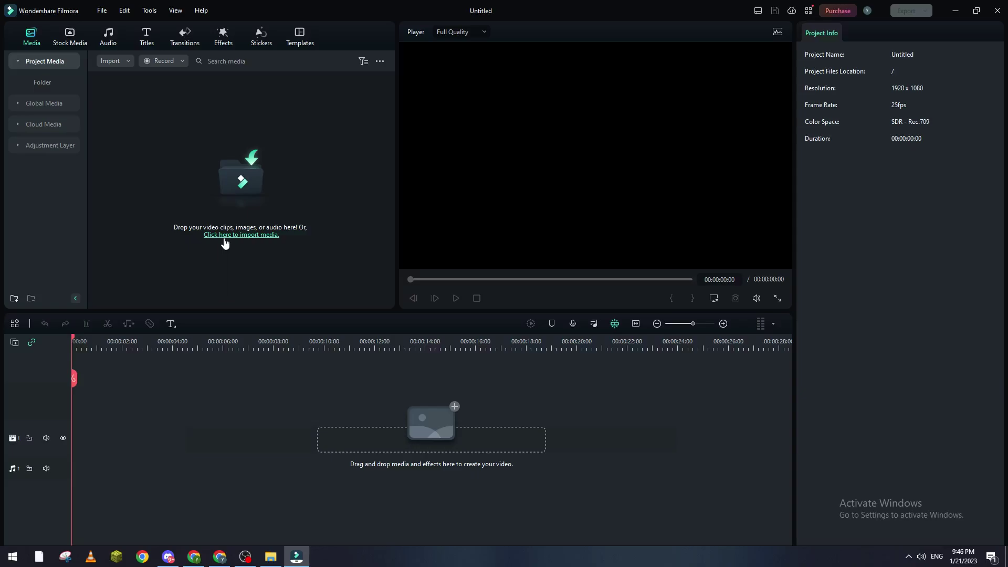
- Import the gameplay video from VIDEO TEST and place it on the timeline
click(229, 234)
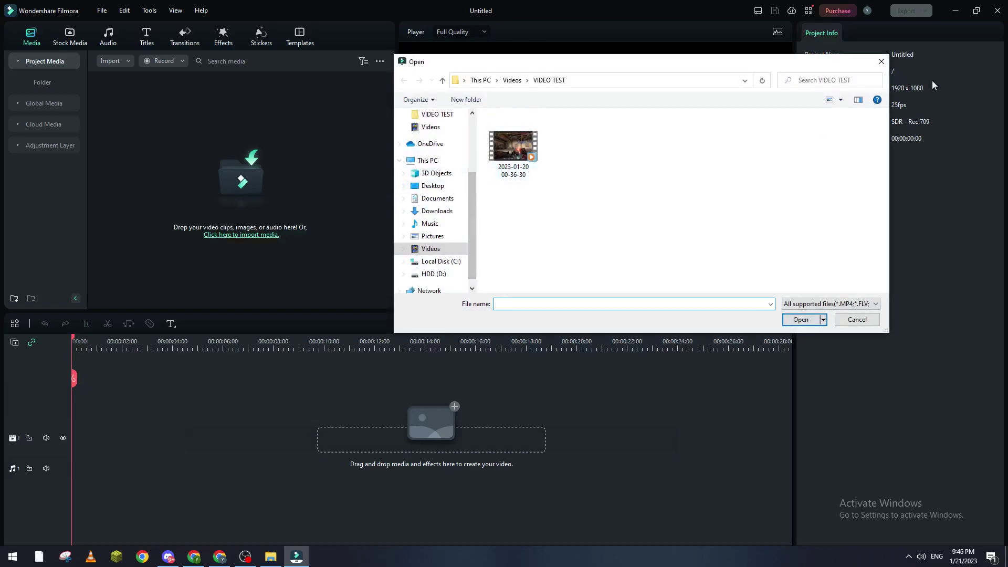
click(881, 62)
click(269, 234)
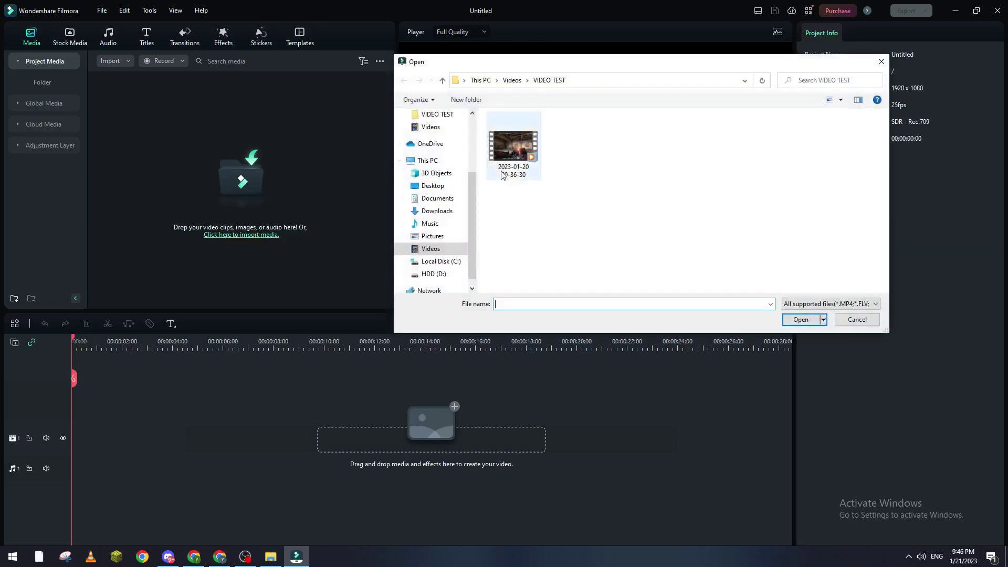
double_click(519, 154)
drag(201, 113, 85, 410)
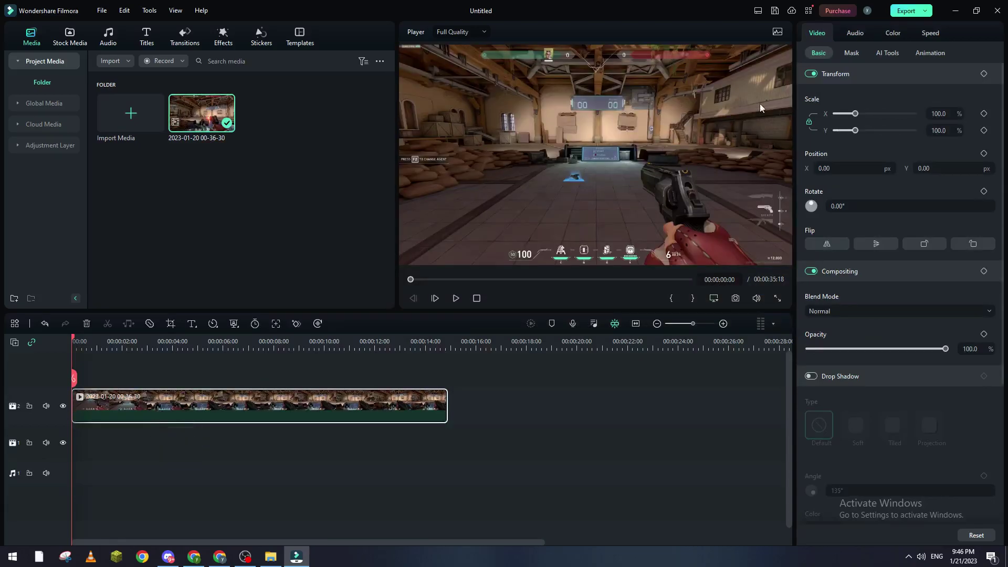
- Enable a drop shadow with blur 80 and near-zero opacity, and turn on Auto Enhance
click(891, 33)
click(855, 33)
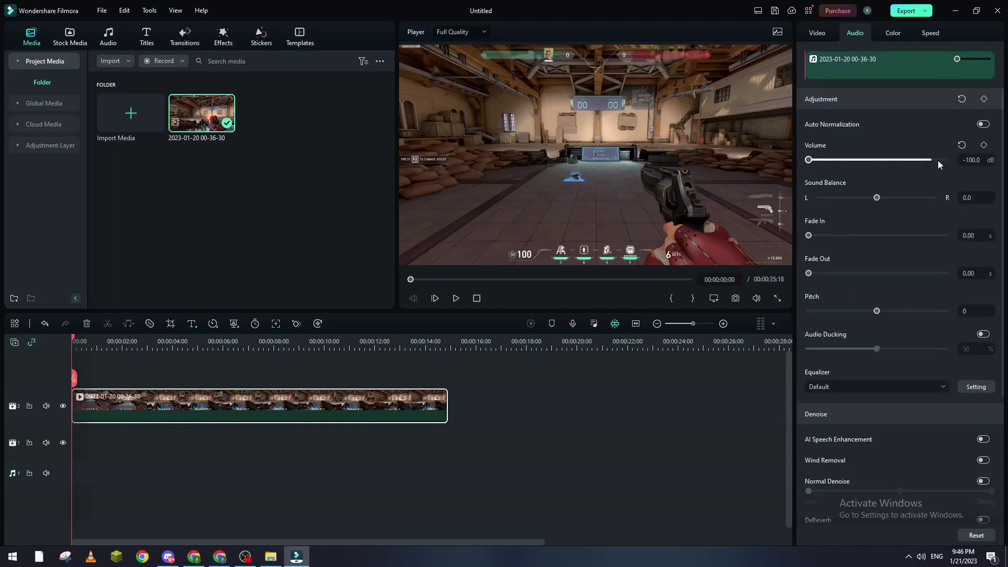
click(818, 33)
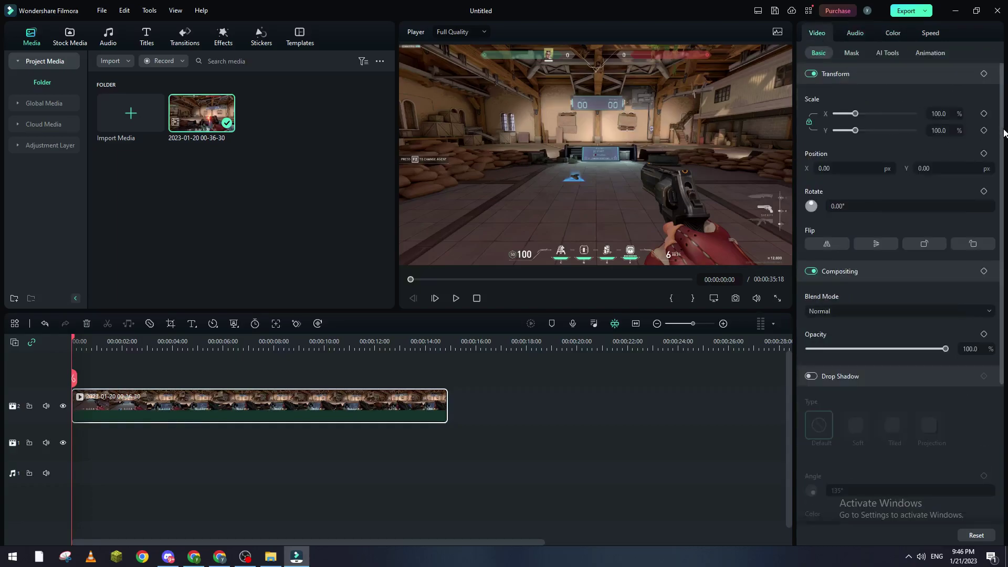
scroll(1000, 150, down, 1)
drag(1000, 150, 987, 277)
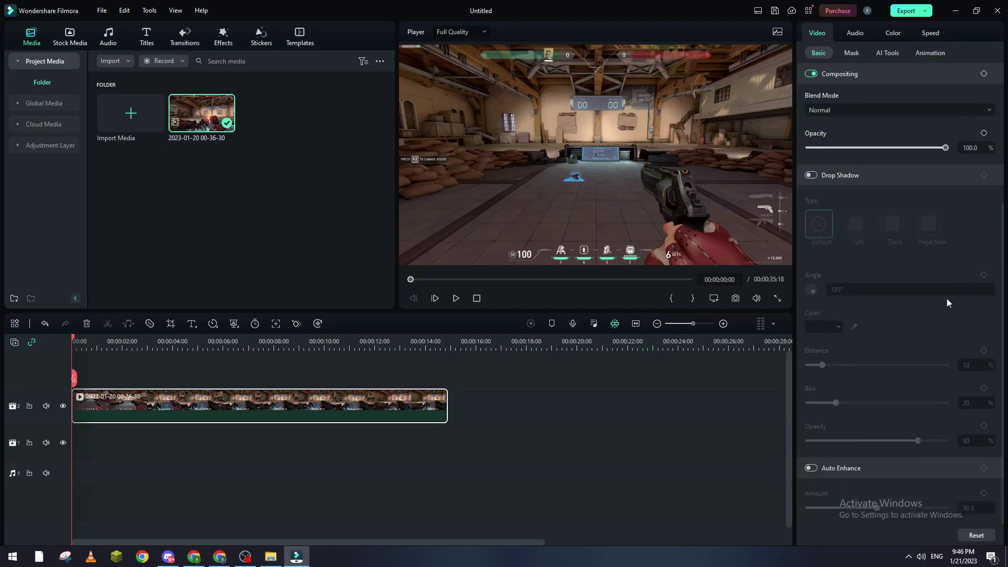
click(810, 174)
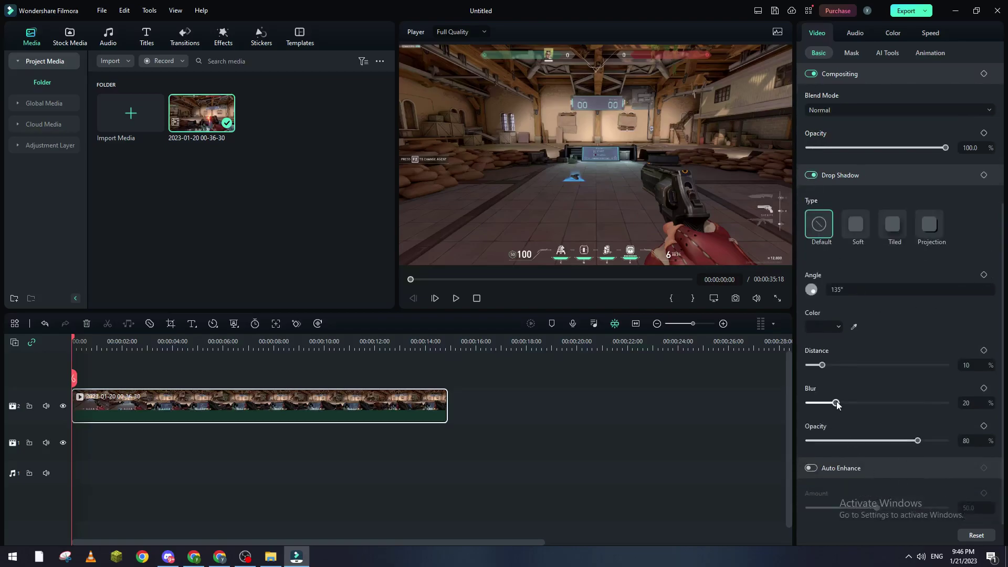
mouse_move(836, 402)
mouse_down()
mouse_move(825, 404)
mouse_move(919, 403)
mouse_up()
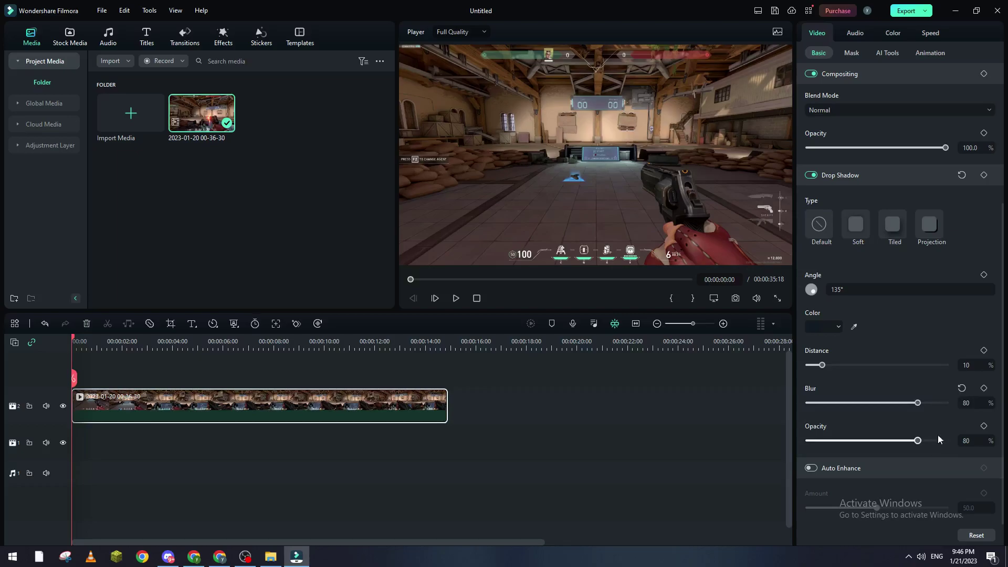
drag(918, 440, 815, 440)
scroll(820, 470, up, 1)
click(811, 514)
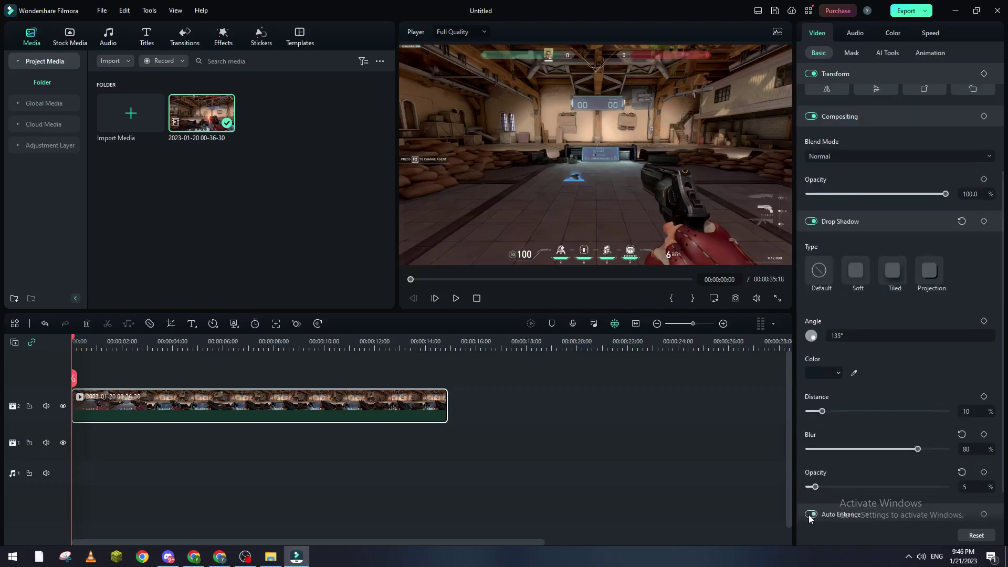
scroll(911, 492, down, 1)
drag(876, 507, 953, 508)
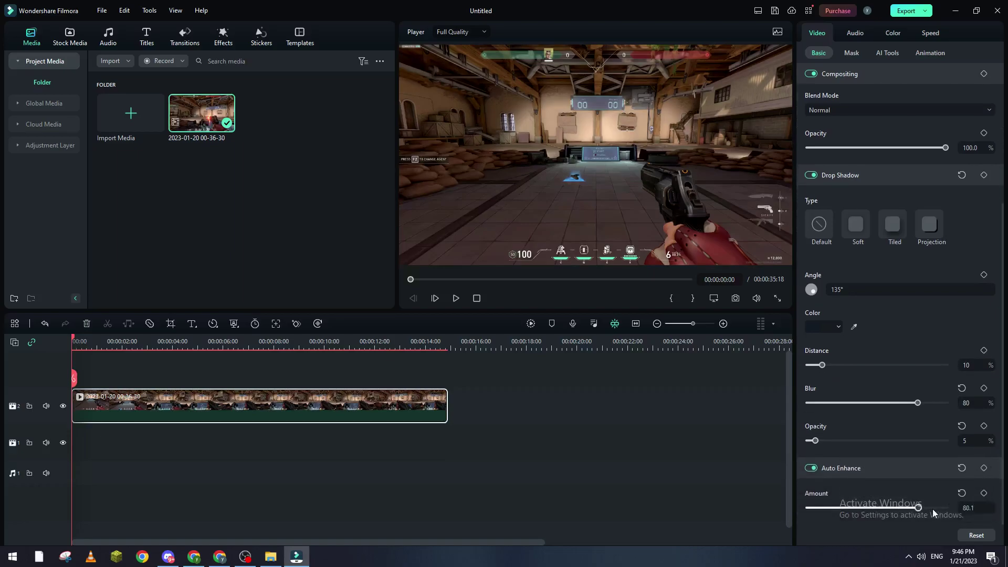
scroll(1003, 460, up, 1)
scroll(1003, 460, up, 2)
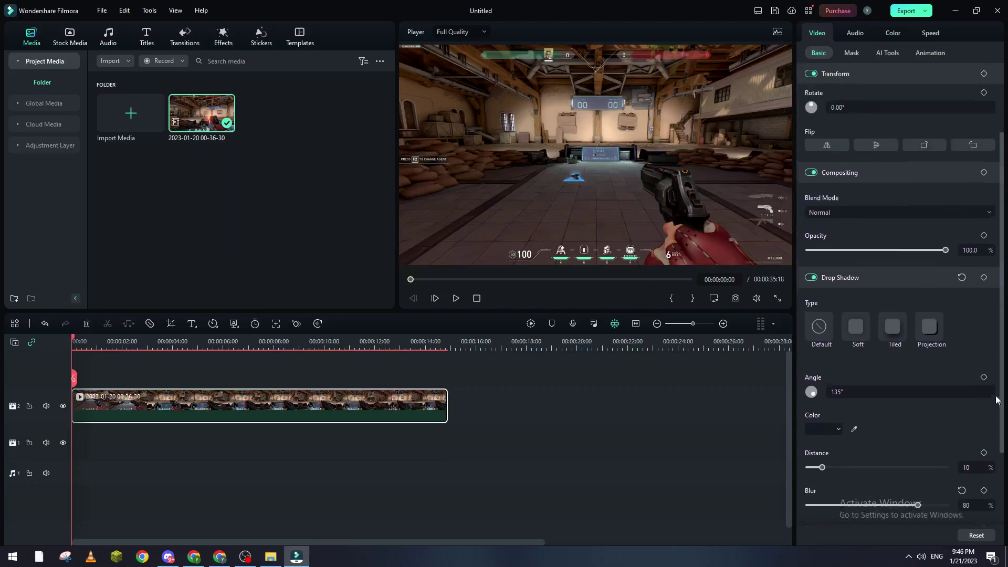
scroll(1003, 460, up, 2)
scroll(1003, 460, up, 1)
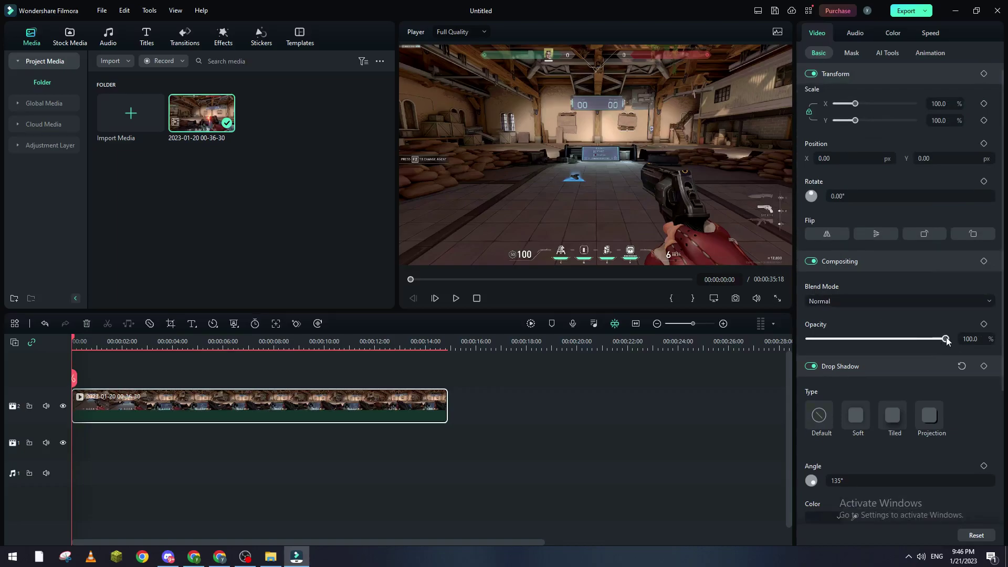
- Dim the gameplay to about 20% opacity and add Default Title on a new track above
drag(947, 340, 837, 341)
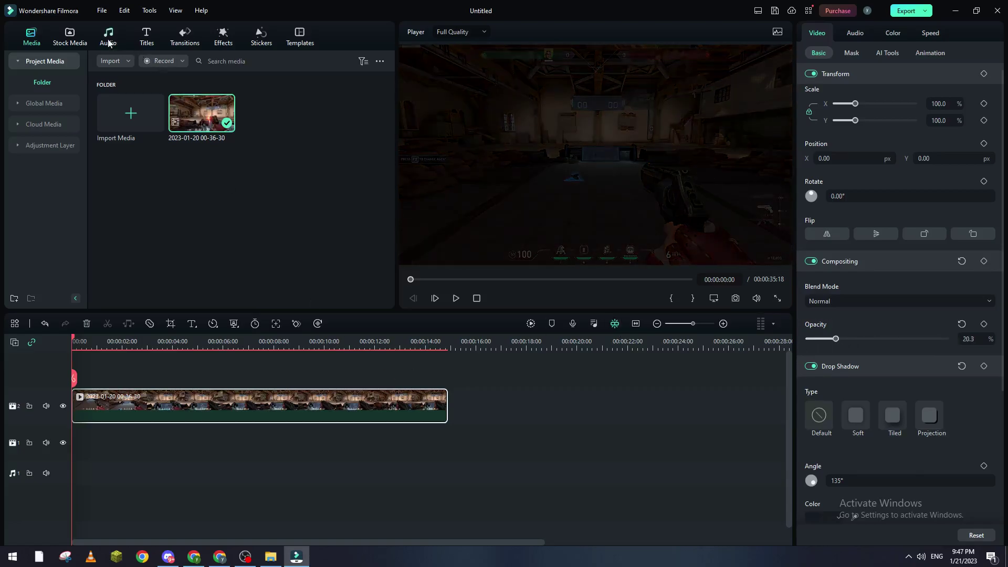
click(147, 38)
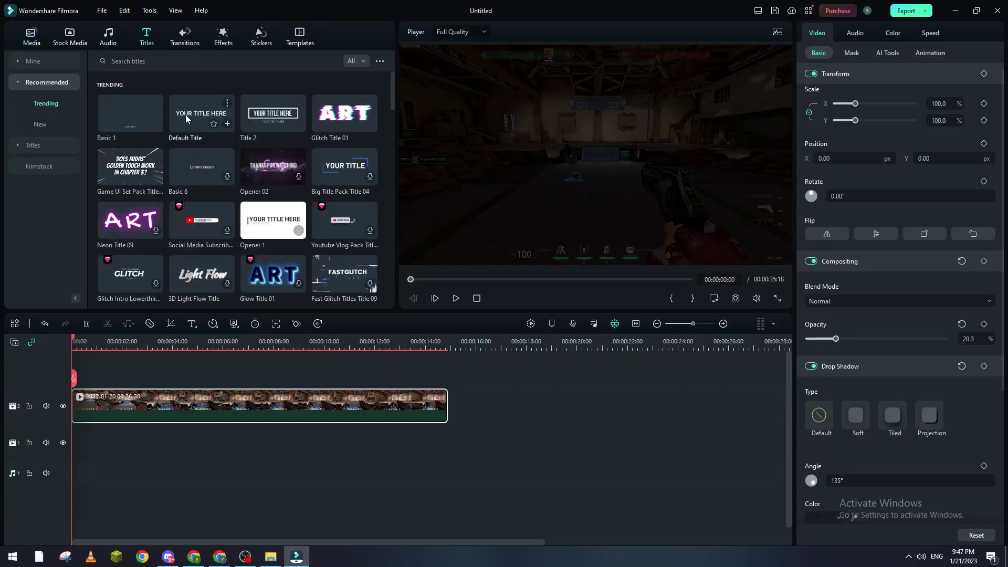
drag(166, 260, 134, 398)
click(138, 341)
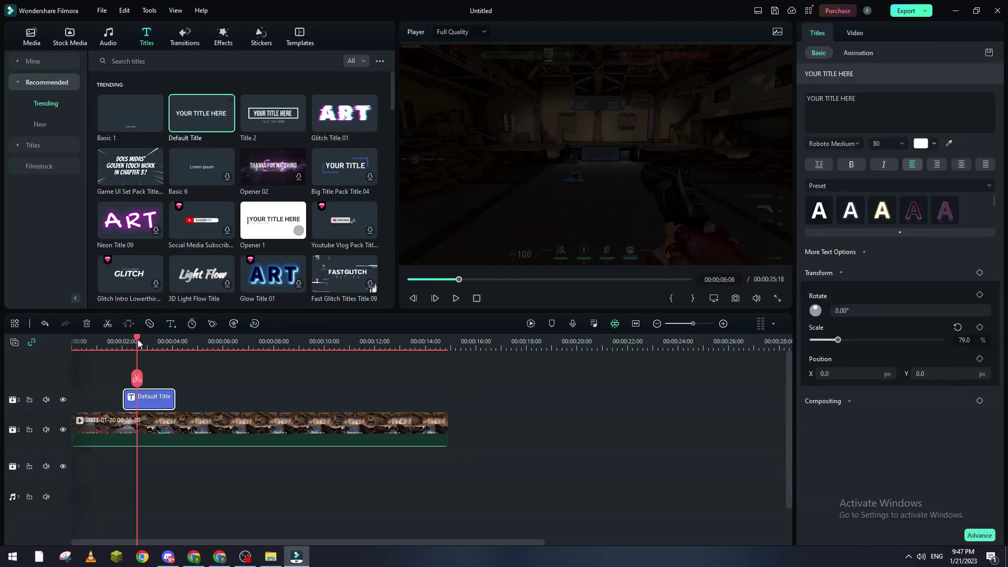
click(536, 148)
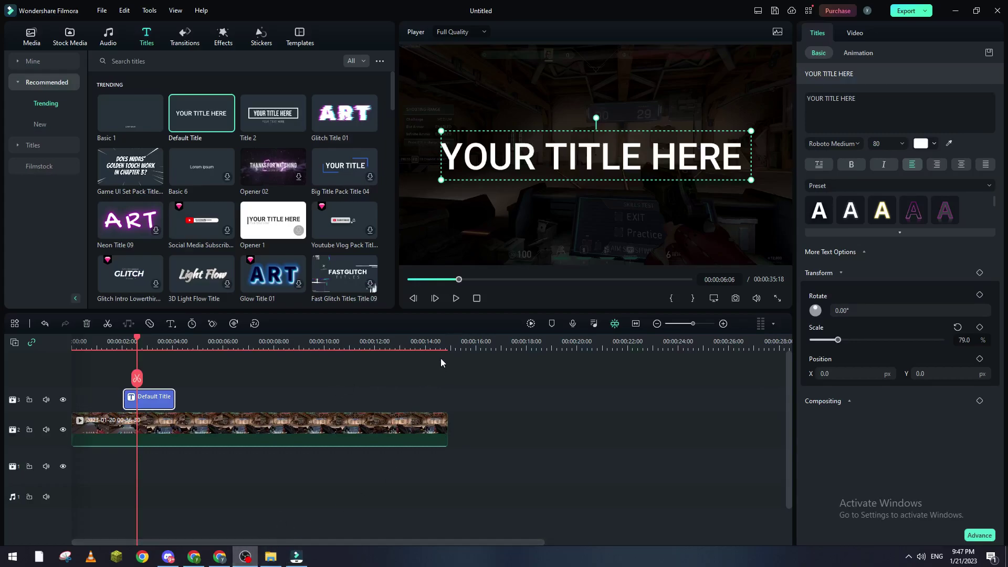
click(422, 386)
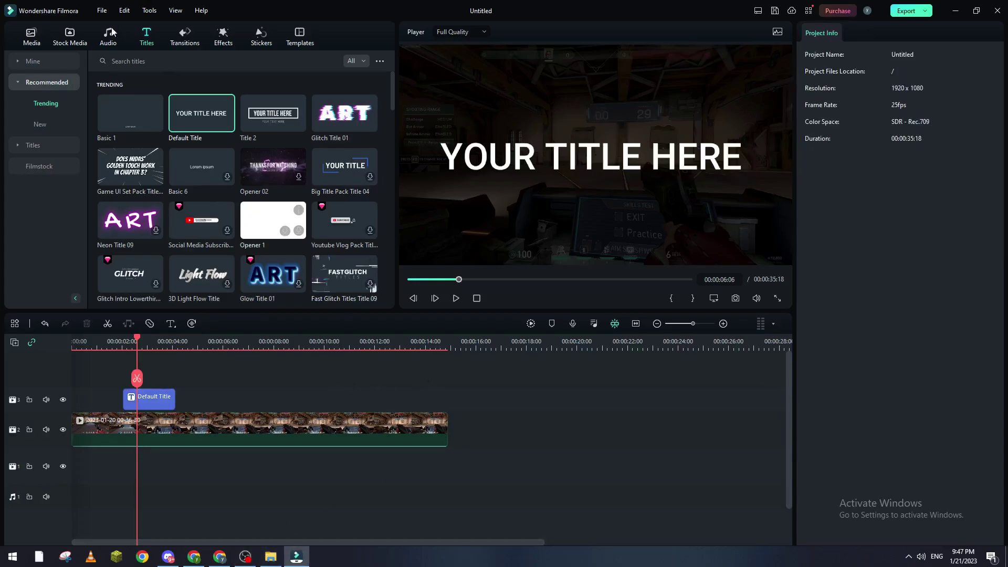
- Import screenshot image 'a' from the Desktop and place it after the title on track 3
click(32, 36)
click(140, 119)
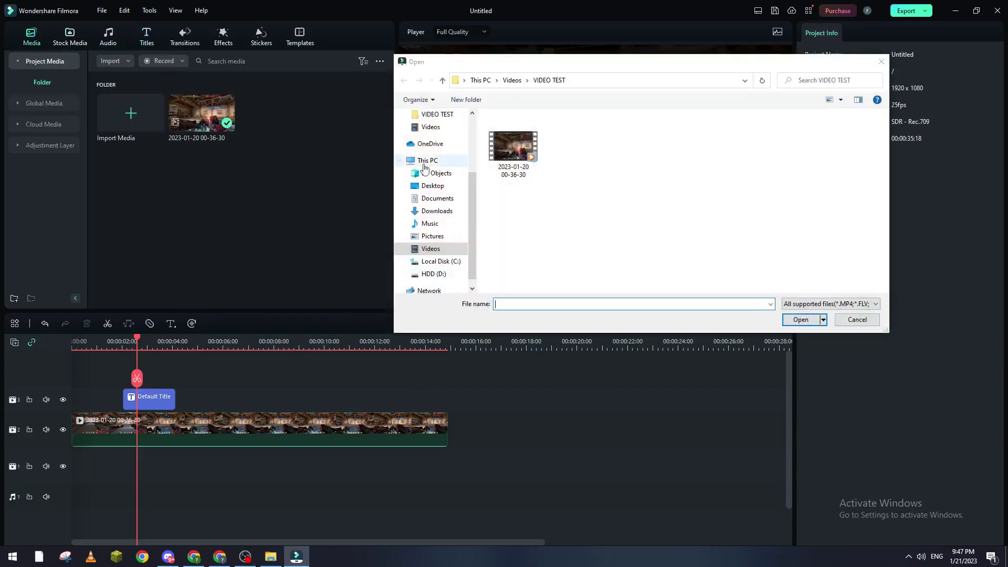
click(433, 186)
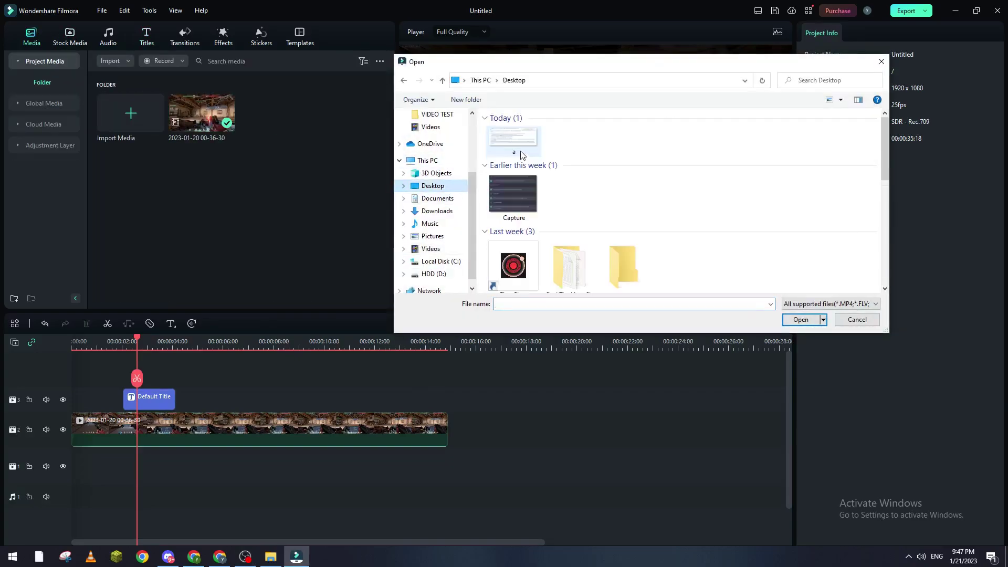
double_click(513, 145)
drag(202, 118, 240, 397)
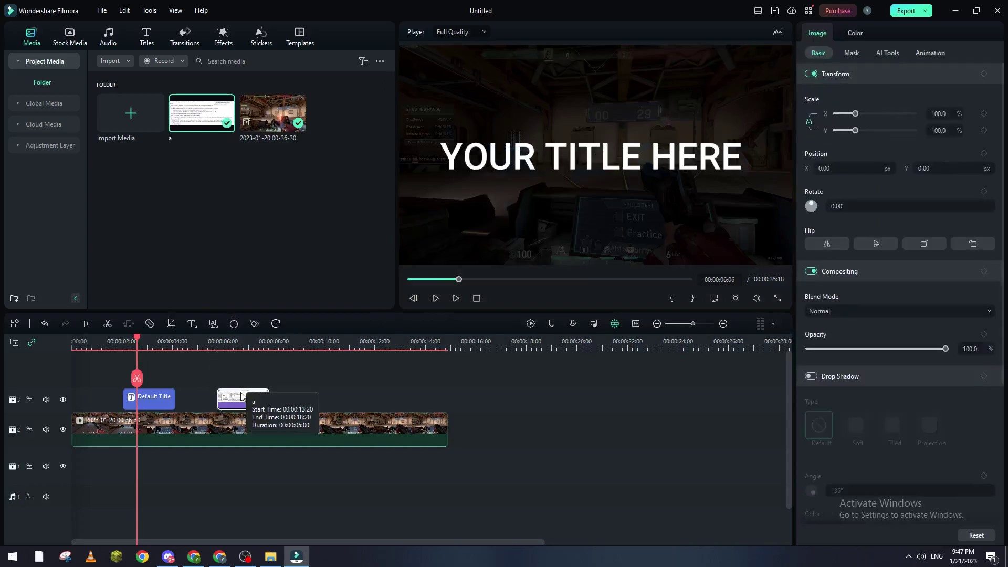
- Shrink and reposition the screenshot overlay in the preview
click(240, 346)
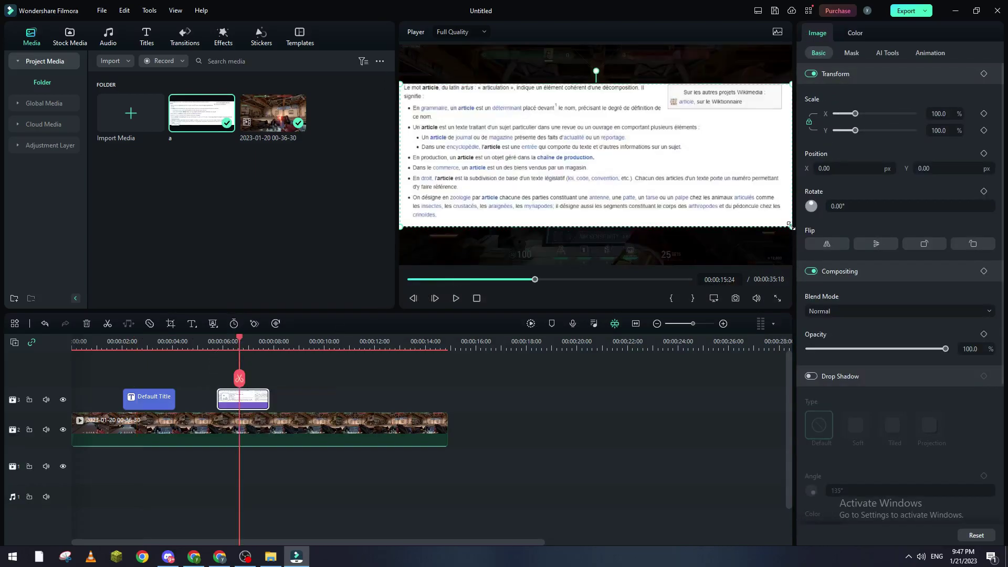
mouse_move(791, 227)
mouse_down()
mouse_move(631, 213)
mouse_move(559, 174)
mouse_move(607, 151)
mouse_up()
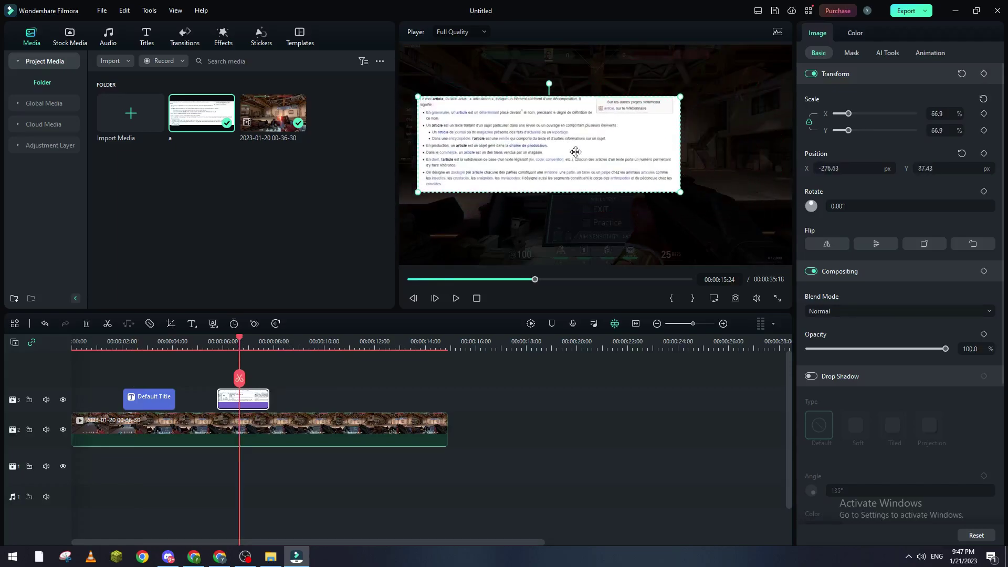
click(527, 414)
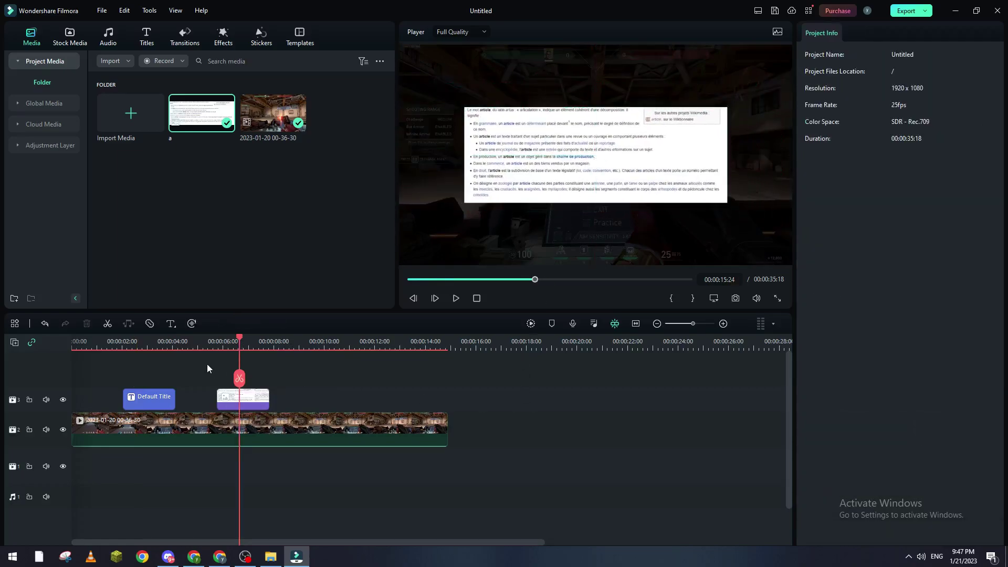
click(80, 341)
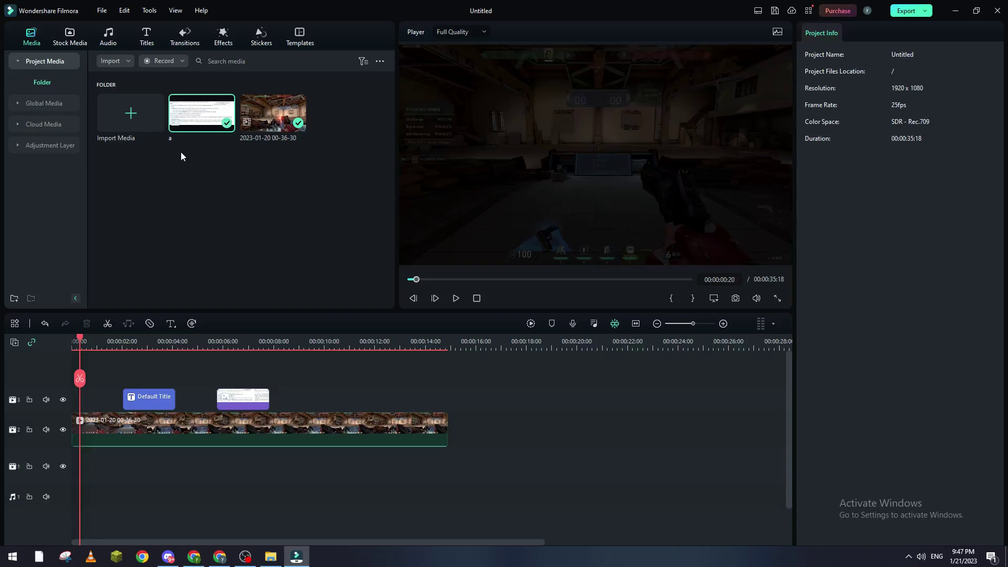
click(181, 62)
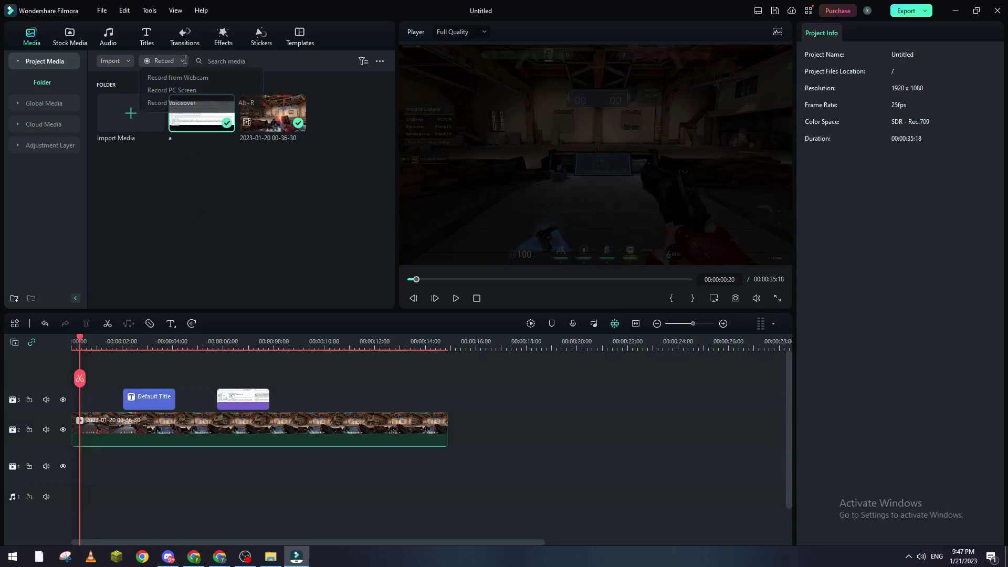
click(204, 204)
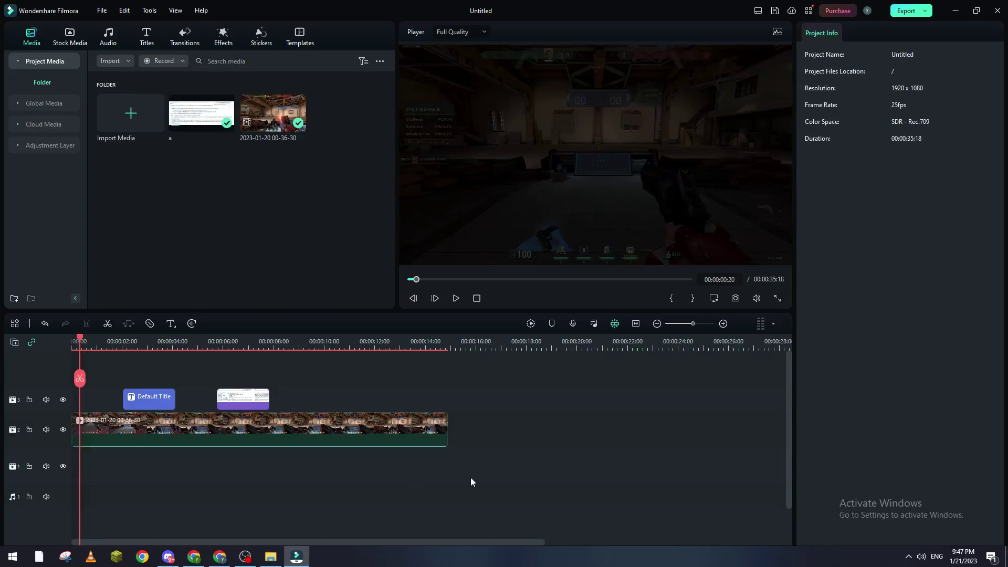